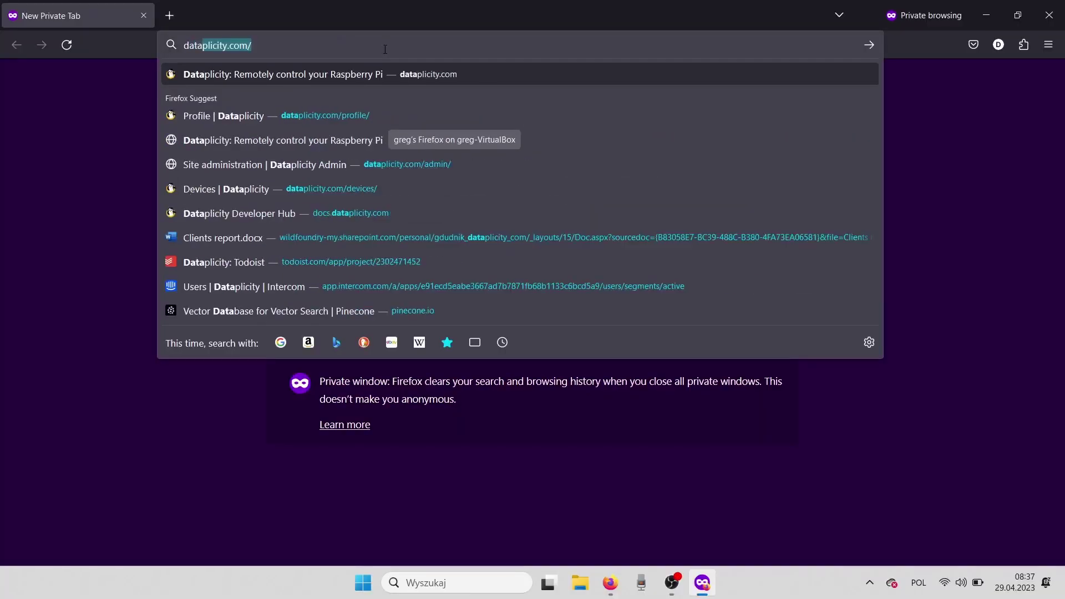
# Load dataplicity.com and start sign-up with your email address
pyautogui.write('ty.com')
pyautogui.press('Return')
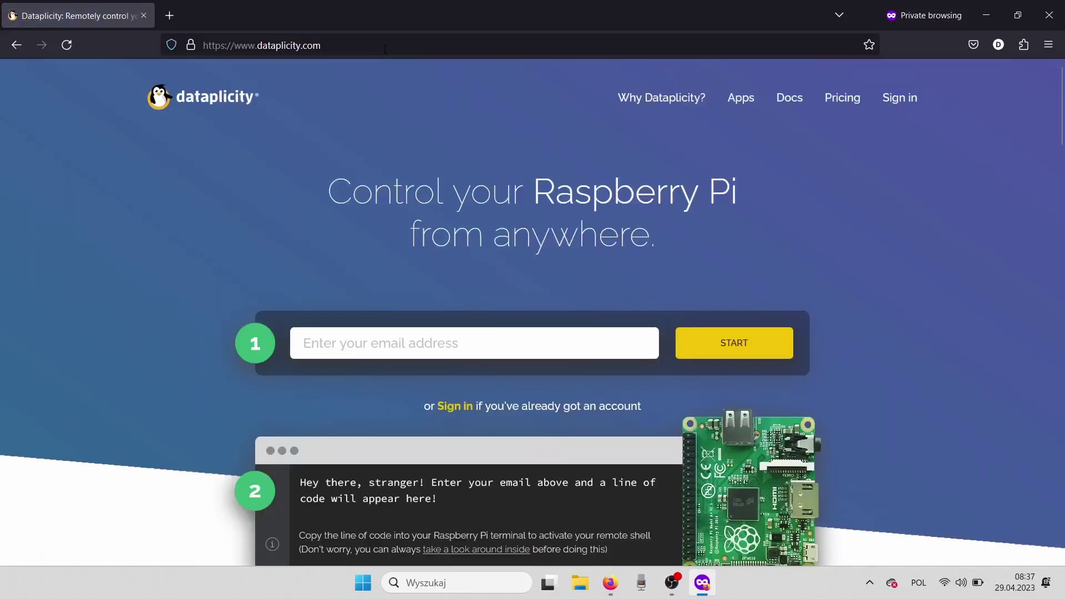
pyautogui.write('myemail@somemail.com')
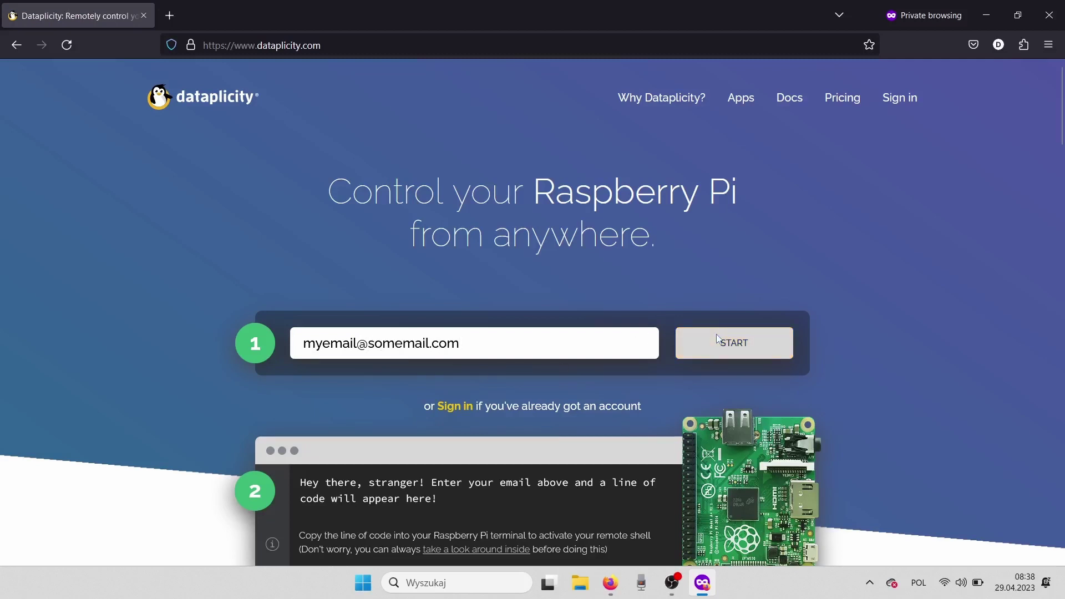
pyautogui.click(717, 339)
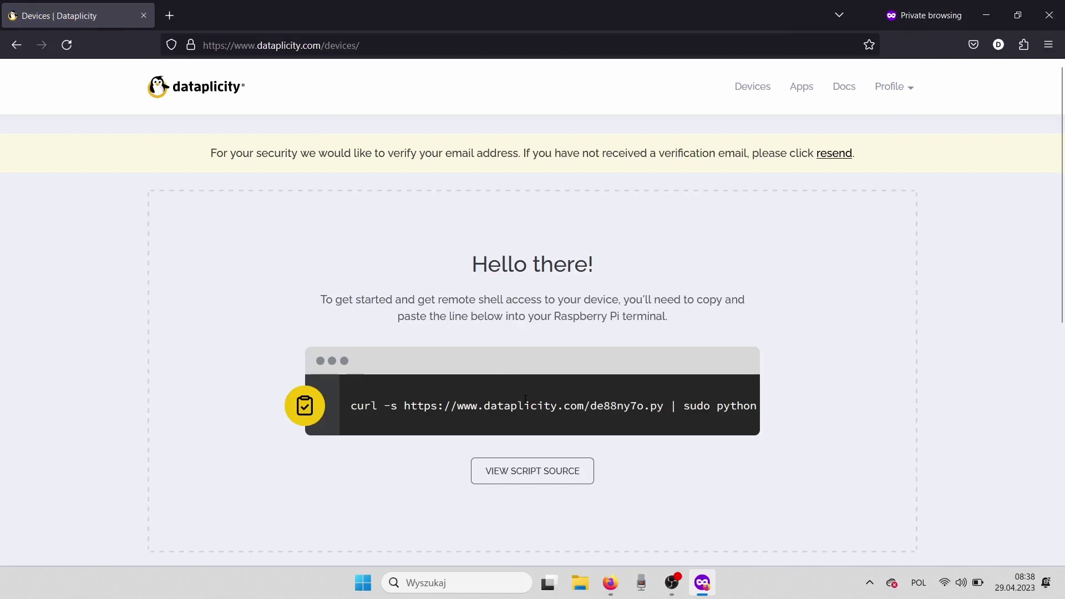
# Select the script URL in the Raspberry Pi install command, then go to HACS in Home Assistant
pyautogui.moveTo(664, 406); pyautogui.dragTo(424, 421)
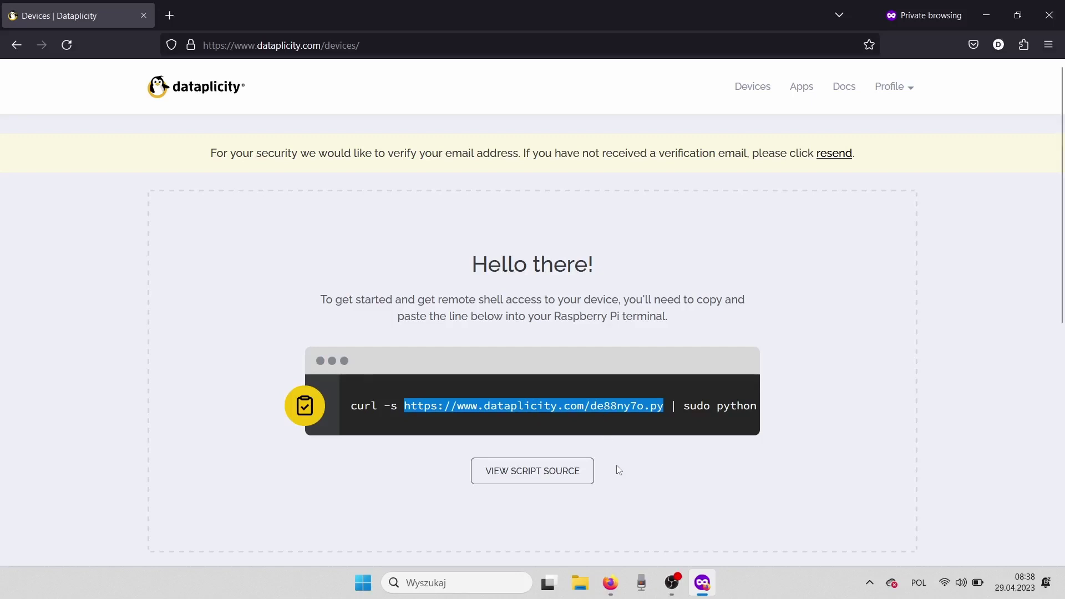
pyautogui.hotkey('alt', 'Tab')
pyautogui.click(65, 283)
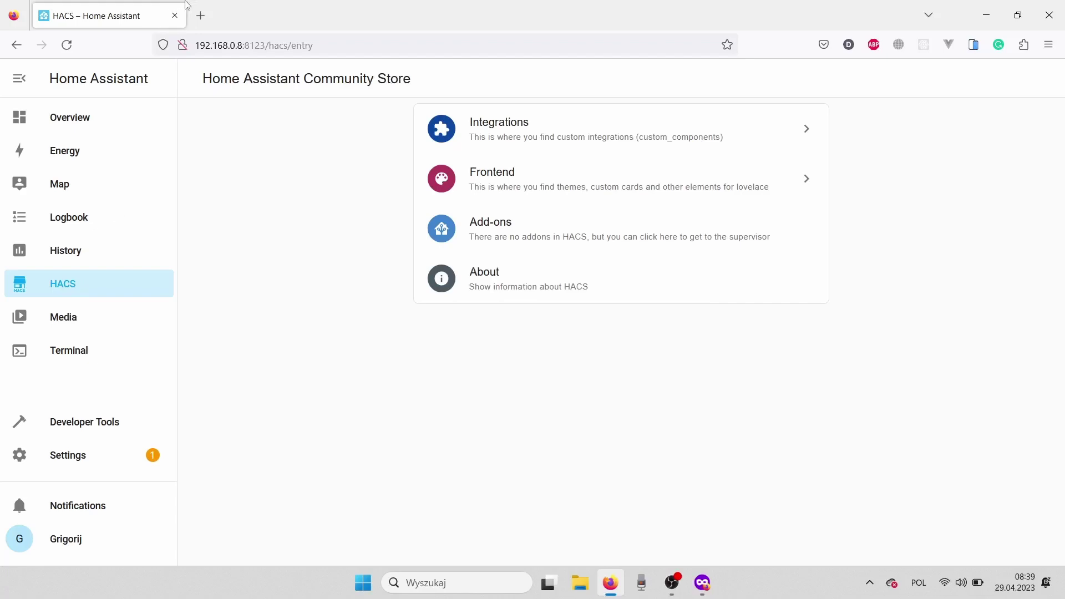
# Search the web for 'hacs install' and open the hacs.xyz Download page
pyautogui.click(201, 15)
pyautogui.write('hacs install')
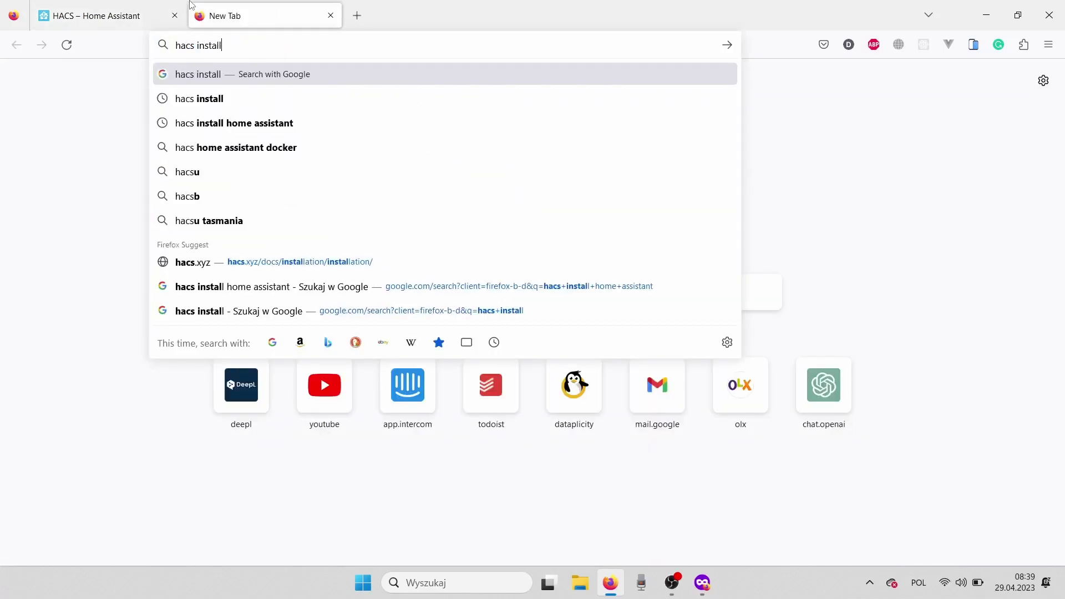
pyautogui.press('Return')
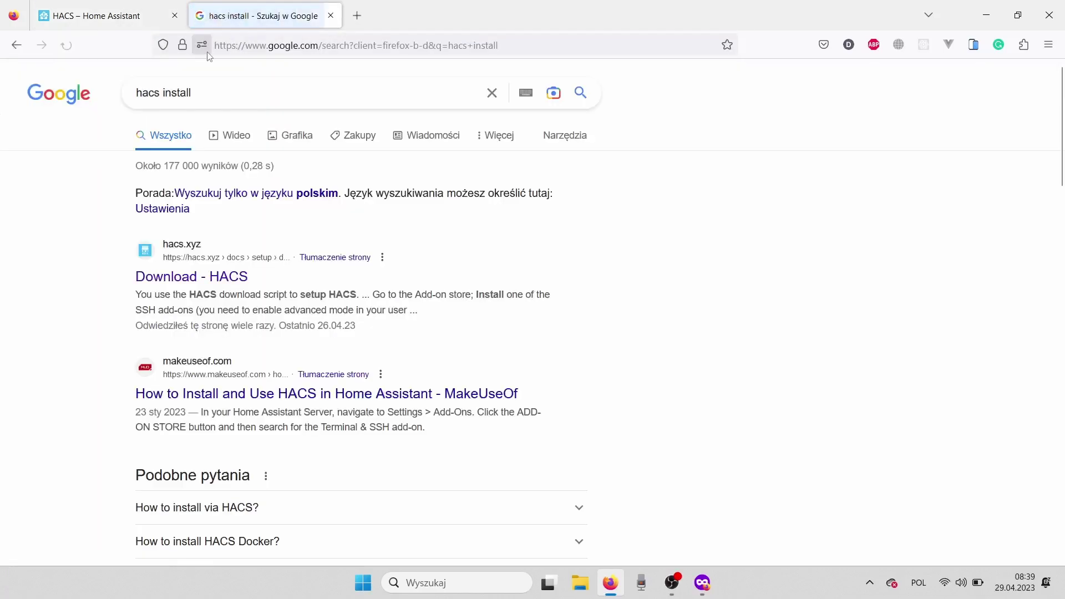
pyautogui.click(205, 274)
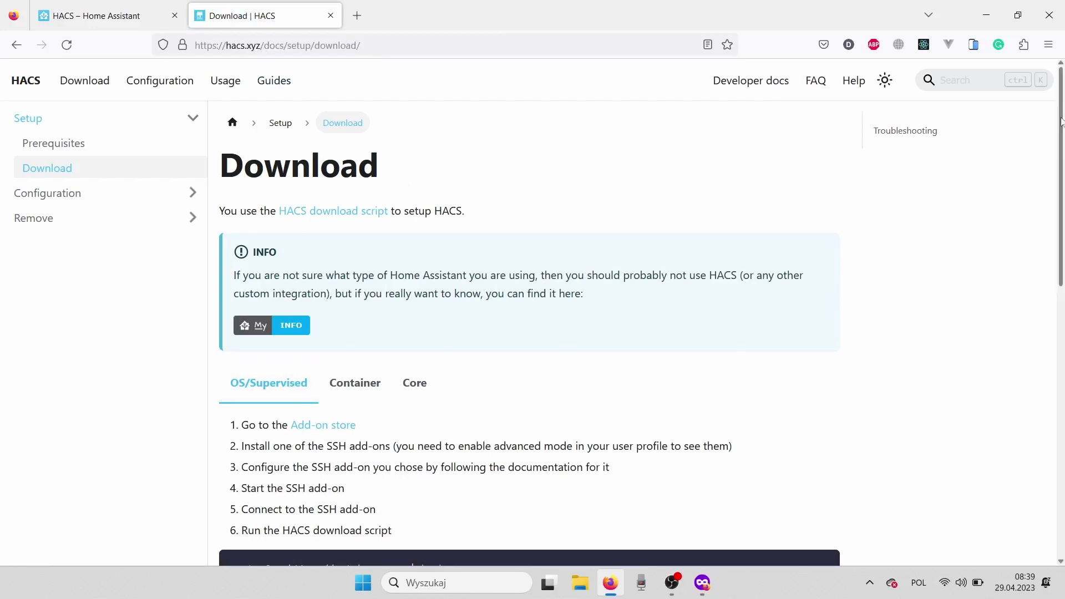
# Read the HACS Initial Configuration guide, then return to the HACS store in Home Assistant
pyautogui.moveTo(1060, 122); pyautogui.dragTo(1045, 330)
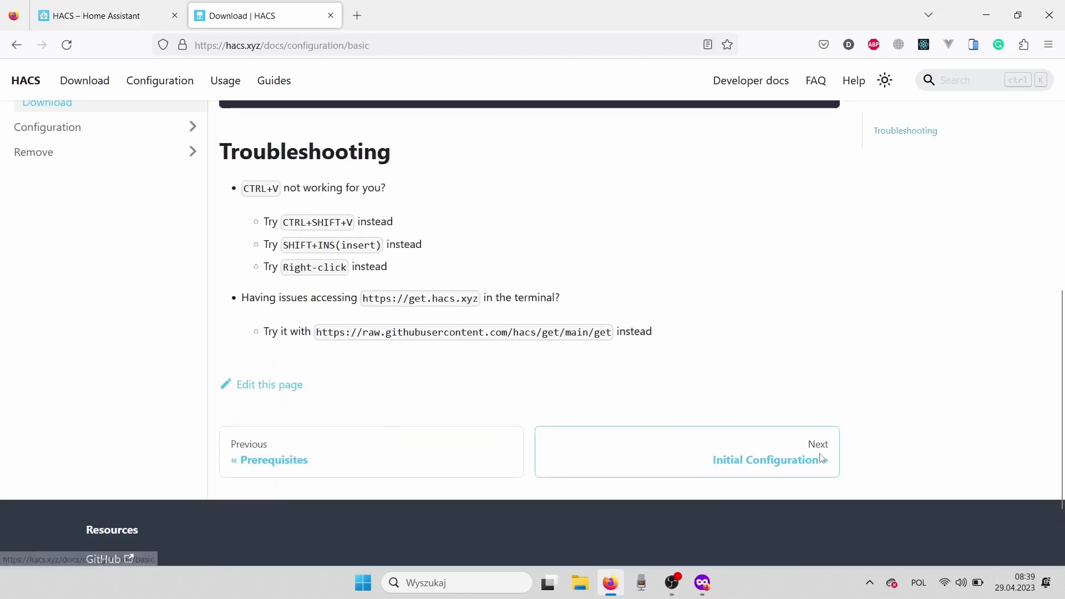
pyautogui.click(777, 452)
pyautogui.scroll(-1, 1062, 244)
pyautogui.scroll(-20, 1062, 244)
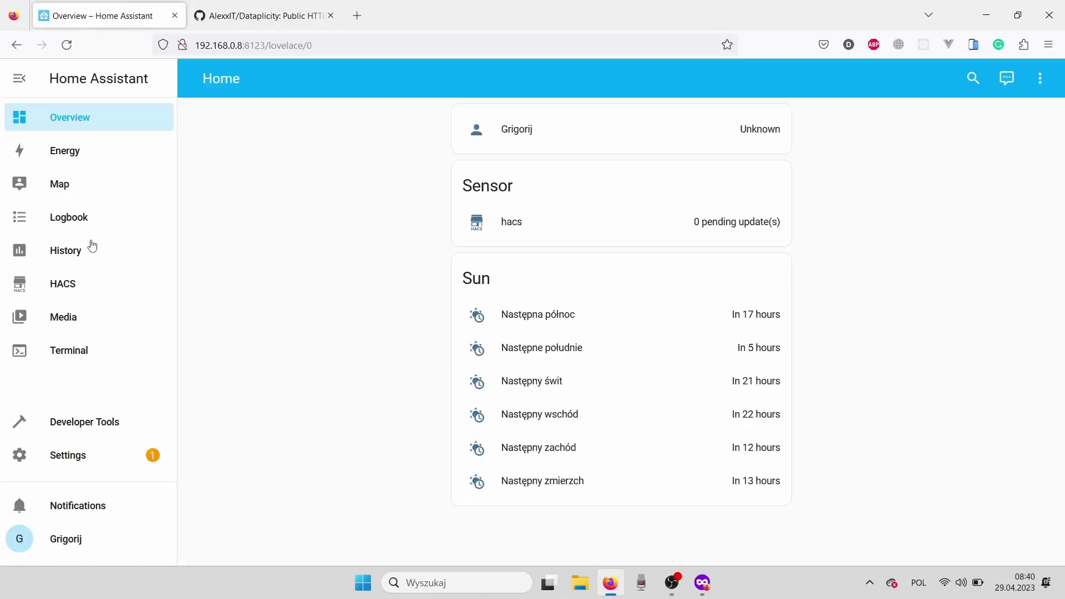
pyautogui.click(86, 286)
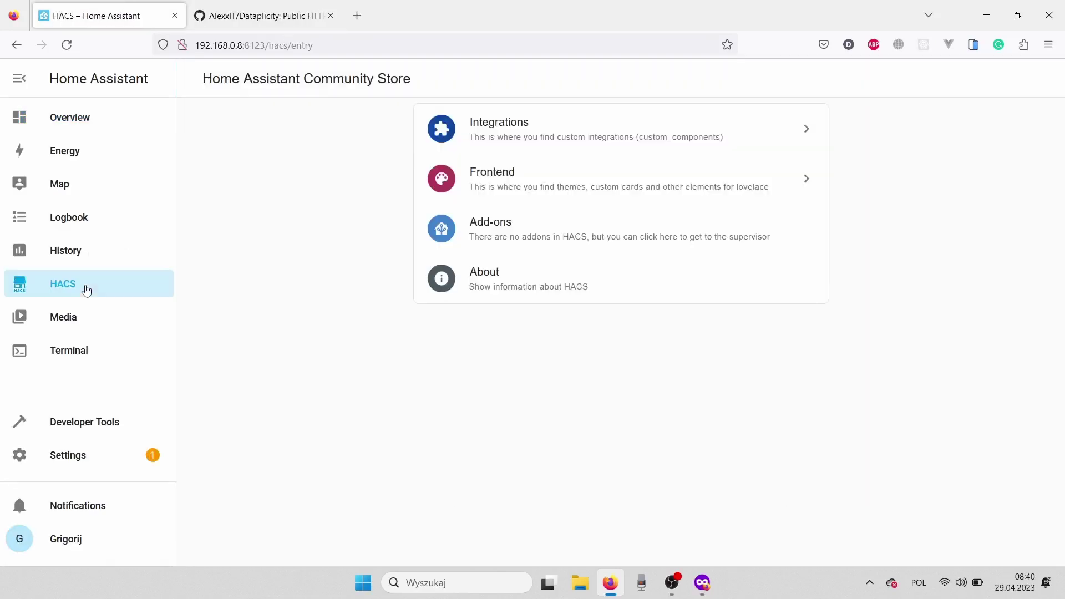
# Add AlexxIT/Dataplicity, copied from its GitHub page, as a custom HACS repository in category Integration
pyautogui.click(499, 146)
pyautogui.click(1036, 78)
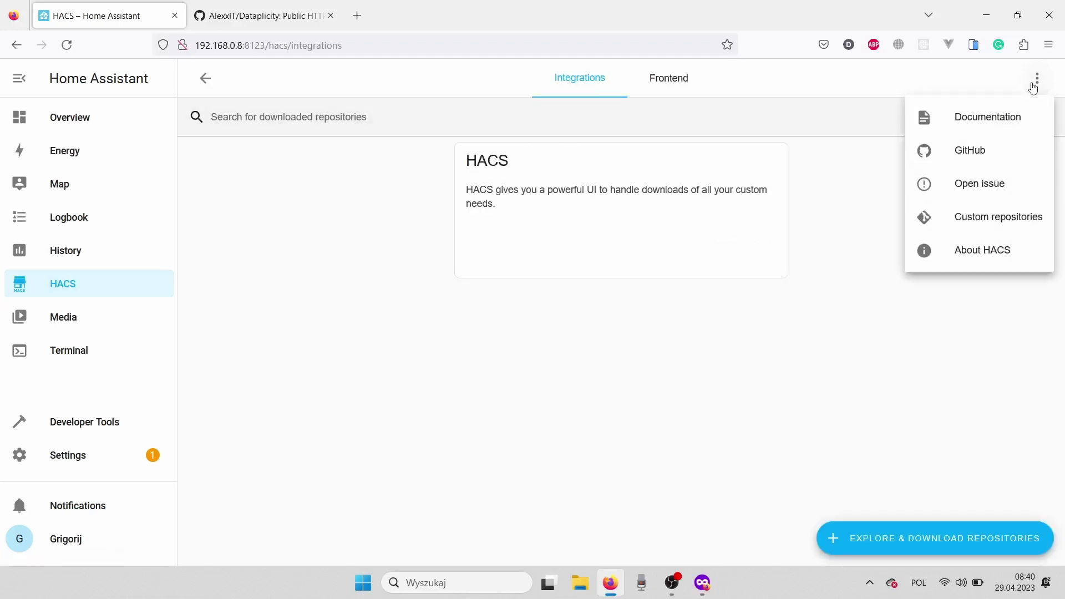
pyautogui.click(968, 216)
pyautogui.click(715, 279)
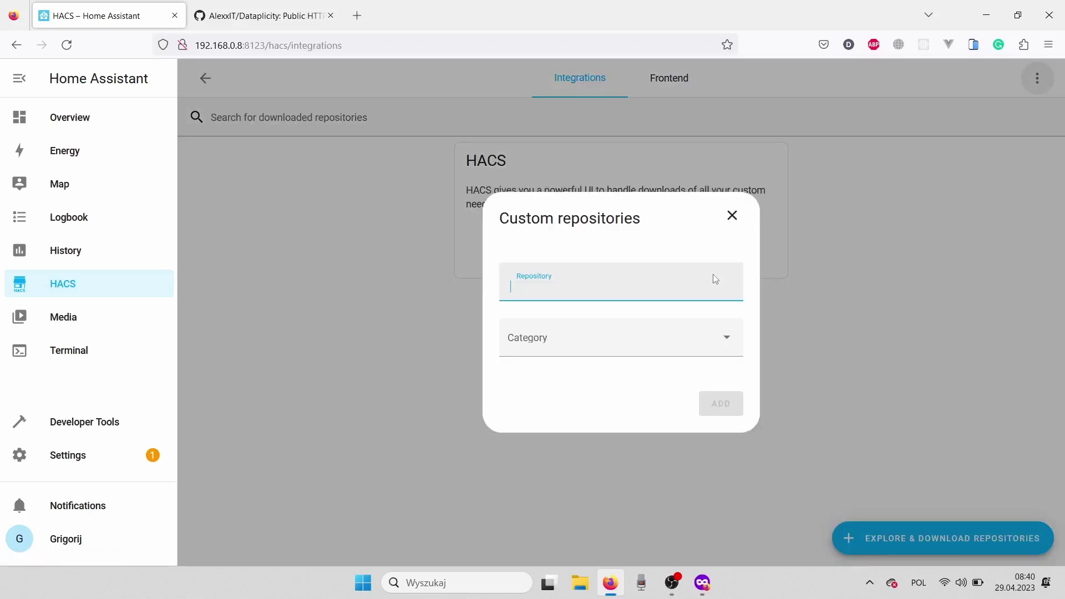
pyautogui.click(302, 16)
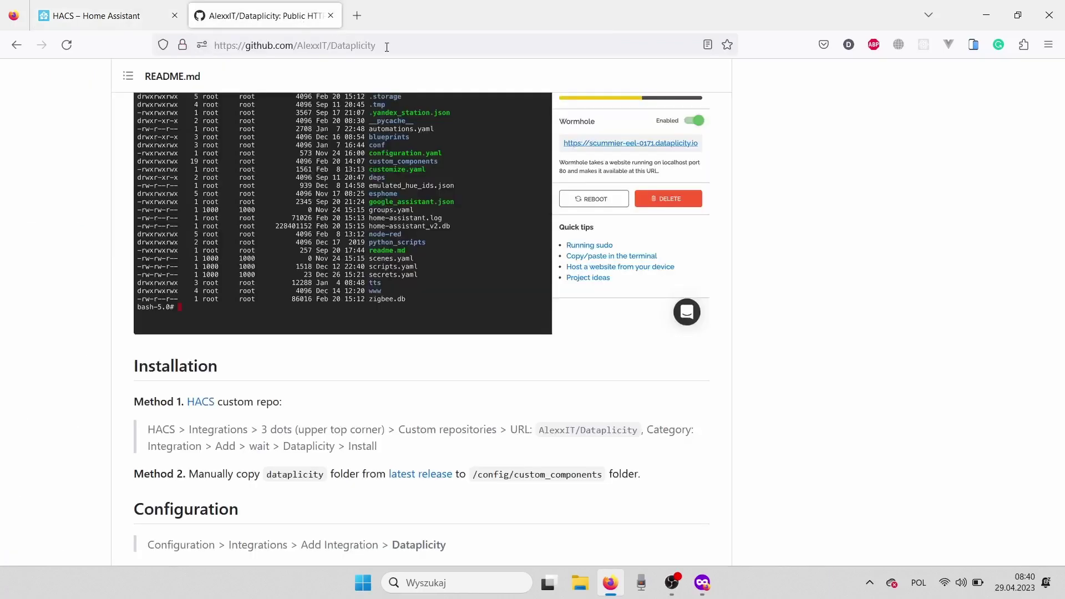
pyautogui.moveTo(387, 47); pyautogui.dragTo(306, 53)
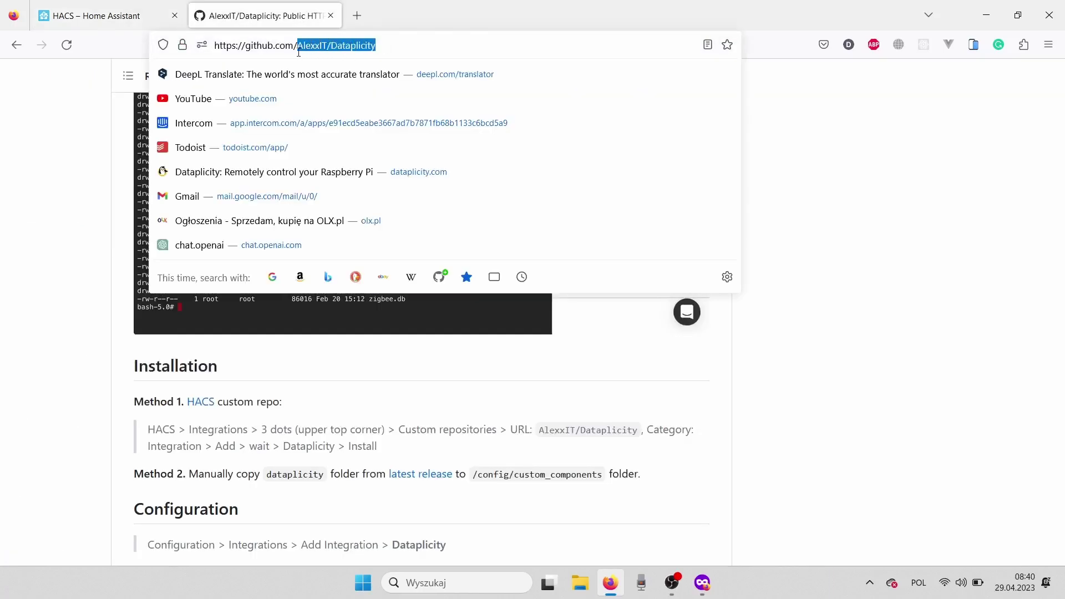
pyautogui.click(105, 15)
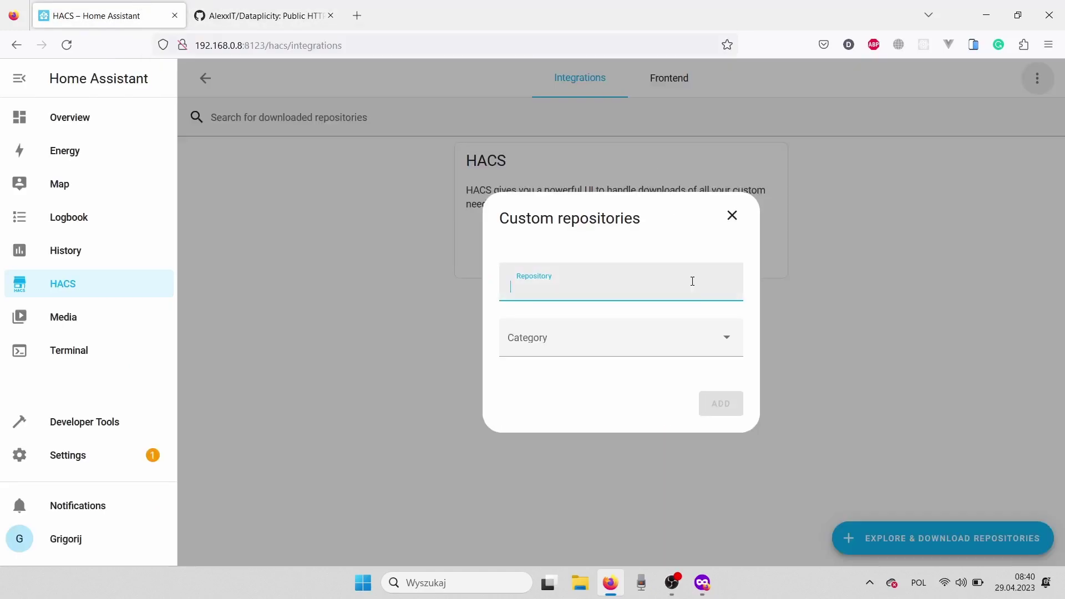
pyautogui.write('AlexxIT/Dataplicity')
pyautogui.click(663, 347)
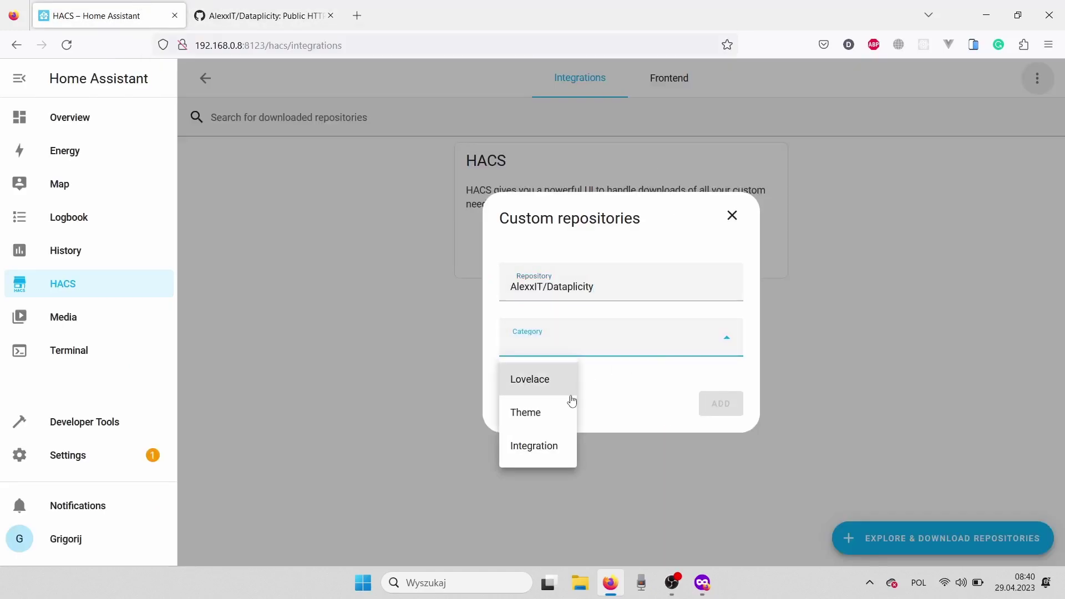
pyautogui.click(526, 446)
pyautogui.click(721, 403)
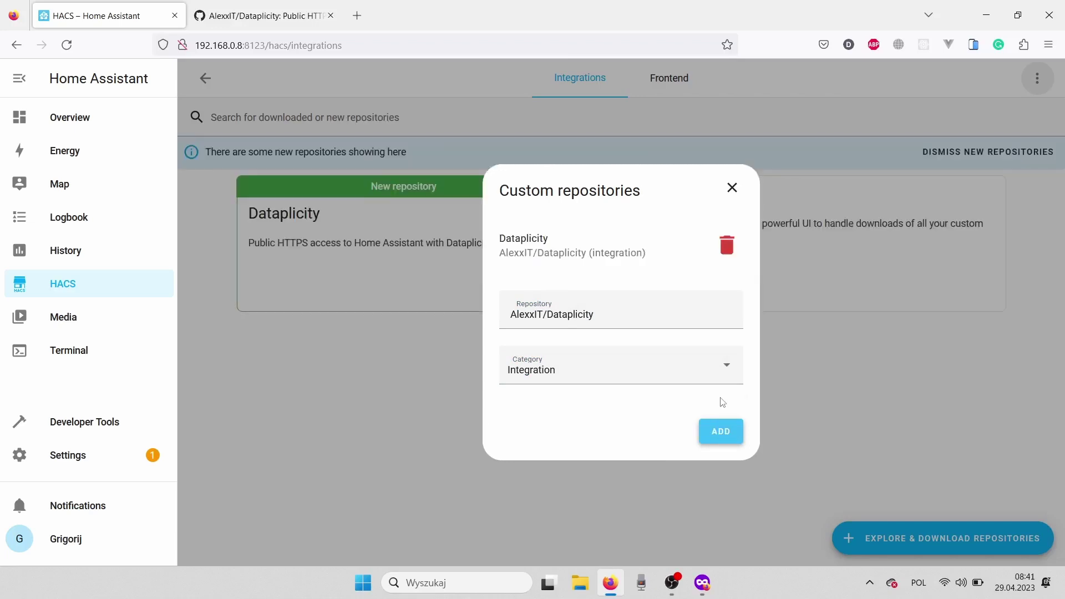
pyautogui.click(729, 189)
# Download Dataplicity v1.0.5 from its HACS repository page
pyautogui.click(461, 256)
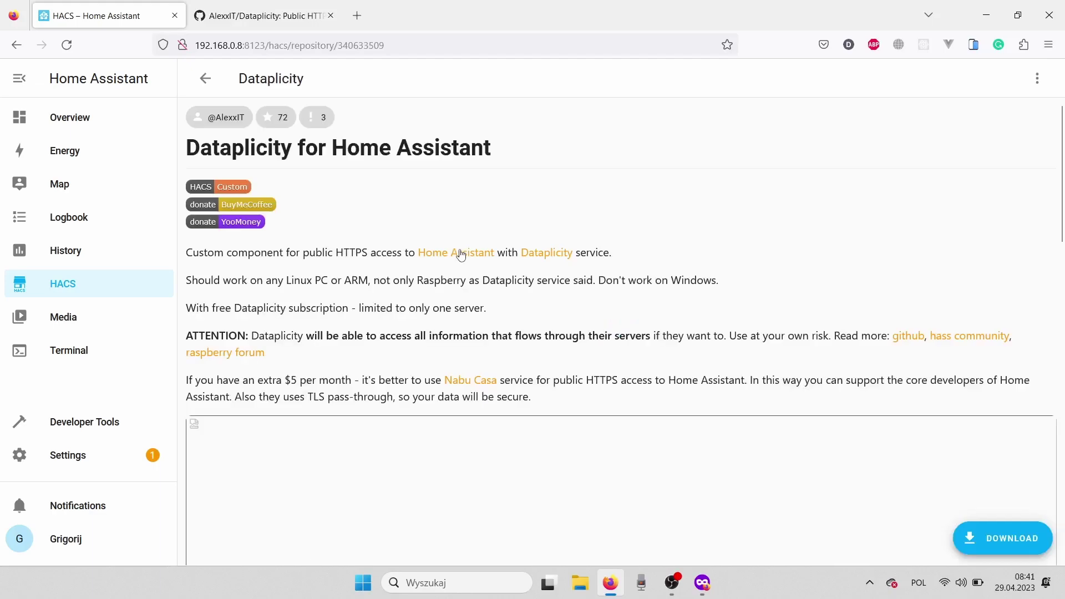
pyautogui.click(958, 536)
pyautogui.click(769, 428)
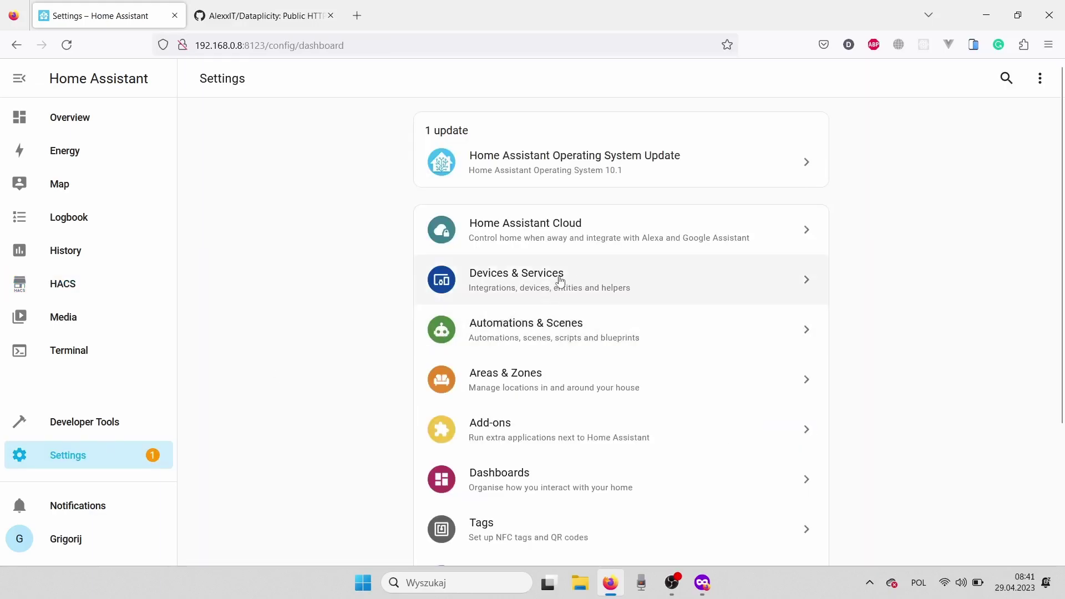
# On Devices & Services, add a new integration, searching 'data' and choosing Dataplicity
pyautogui.moveTo(1062, 380); pyautogui.dragTo(1062, 488)
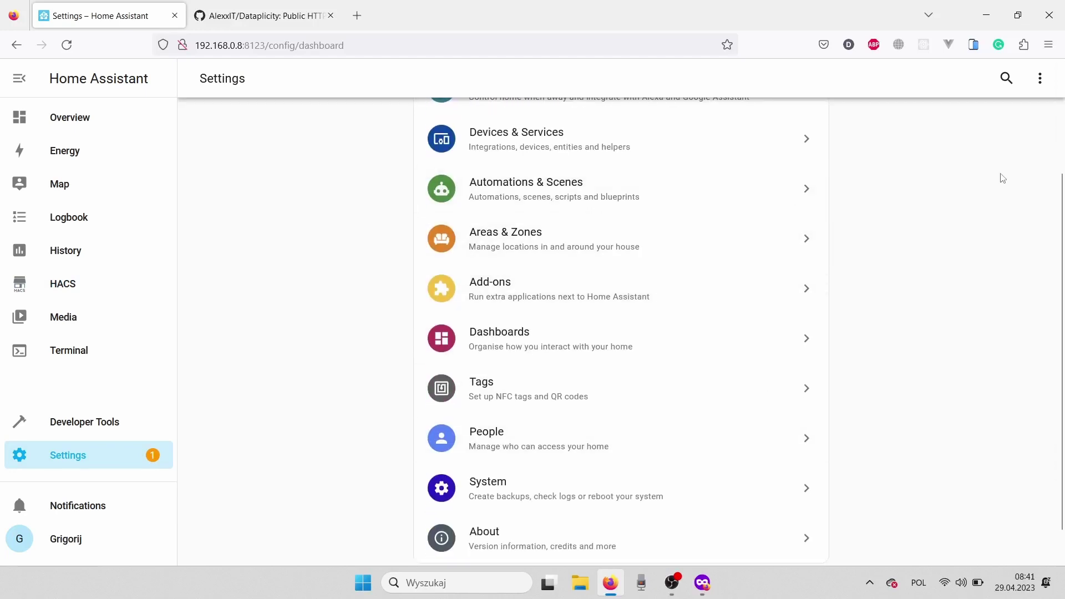
pyautogui.click(809, 152)
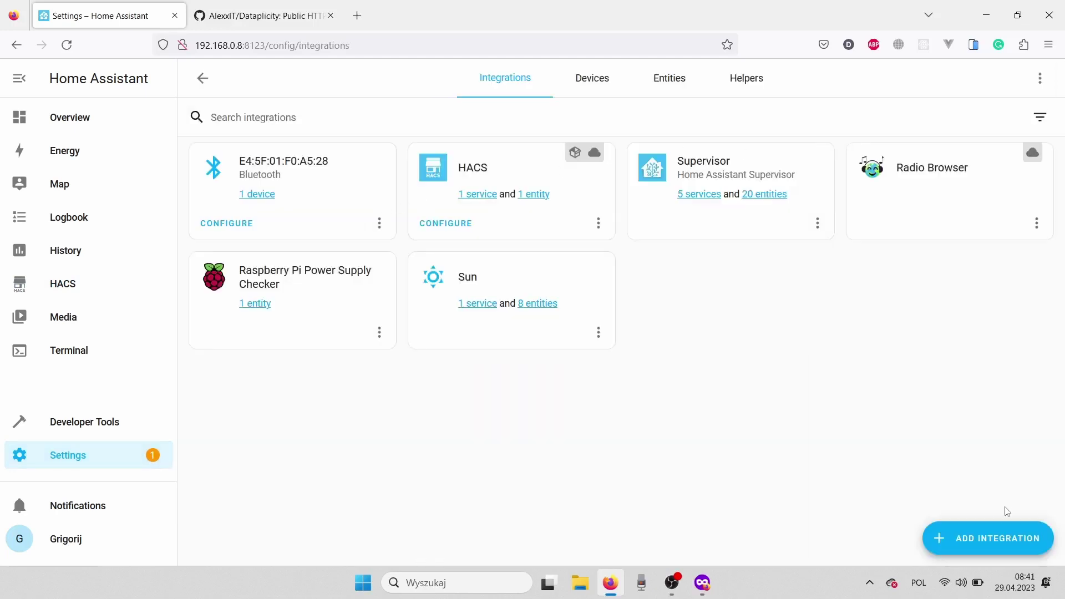
pyautogui.click(994, 536)
pyautogui.write('da')
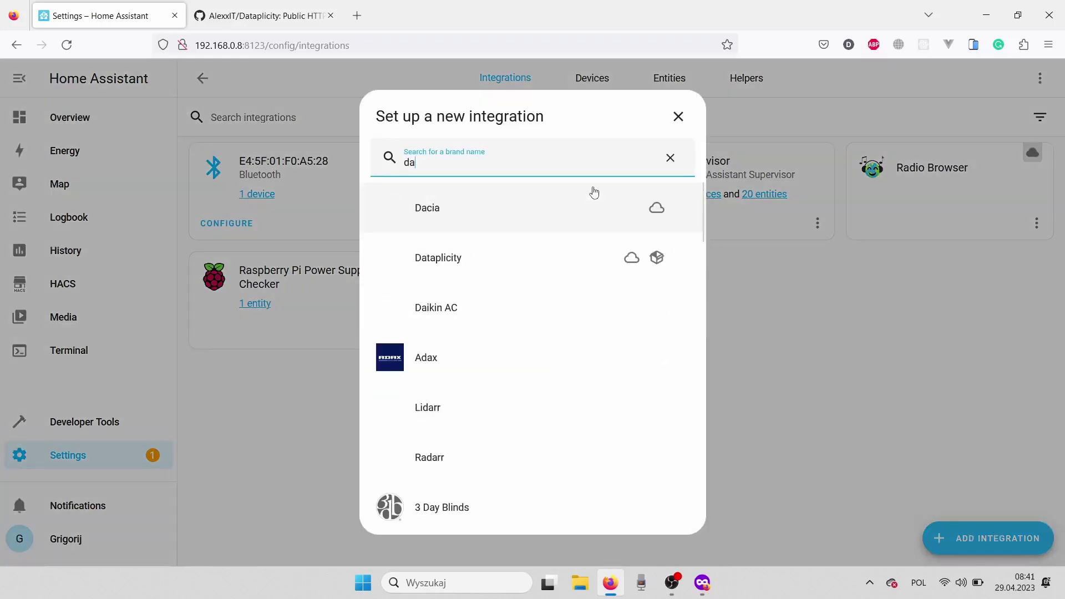
pyautogui.write('ta')
pyautogui.click(579, 209)
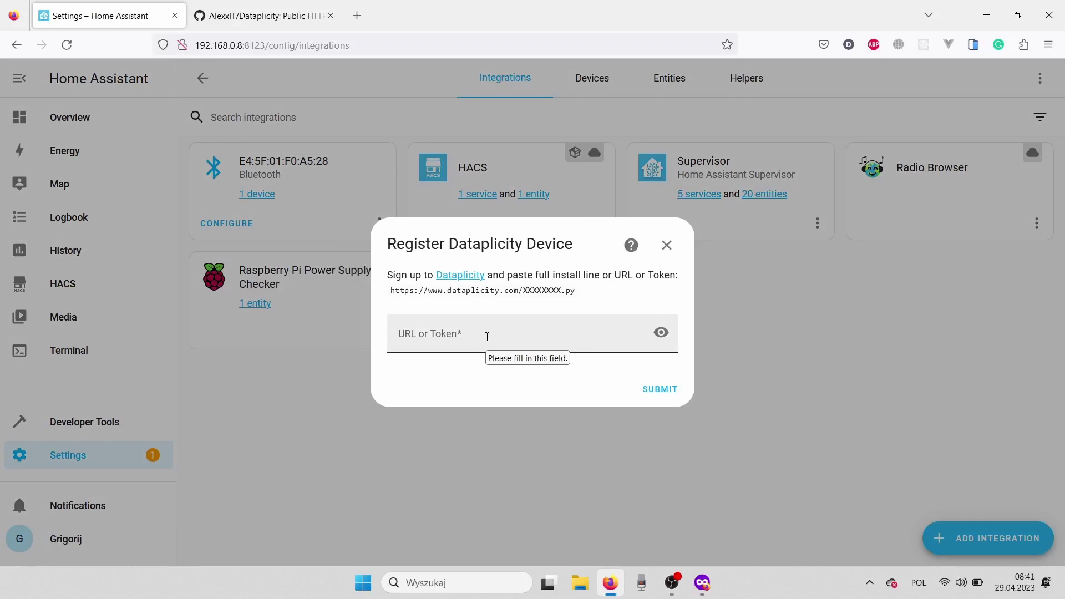
# Paste the Dataplicity install URL into the URL or Token field, verify it, and submit the registration
pyautogui.click(702, 583)
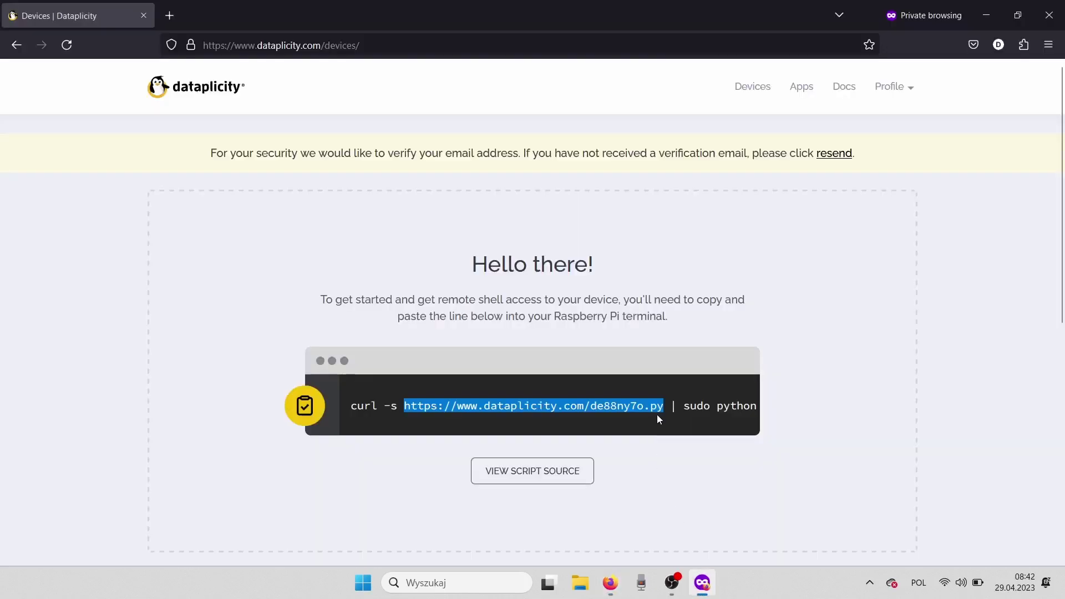
pyautogui.click(610, 583)
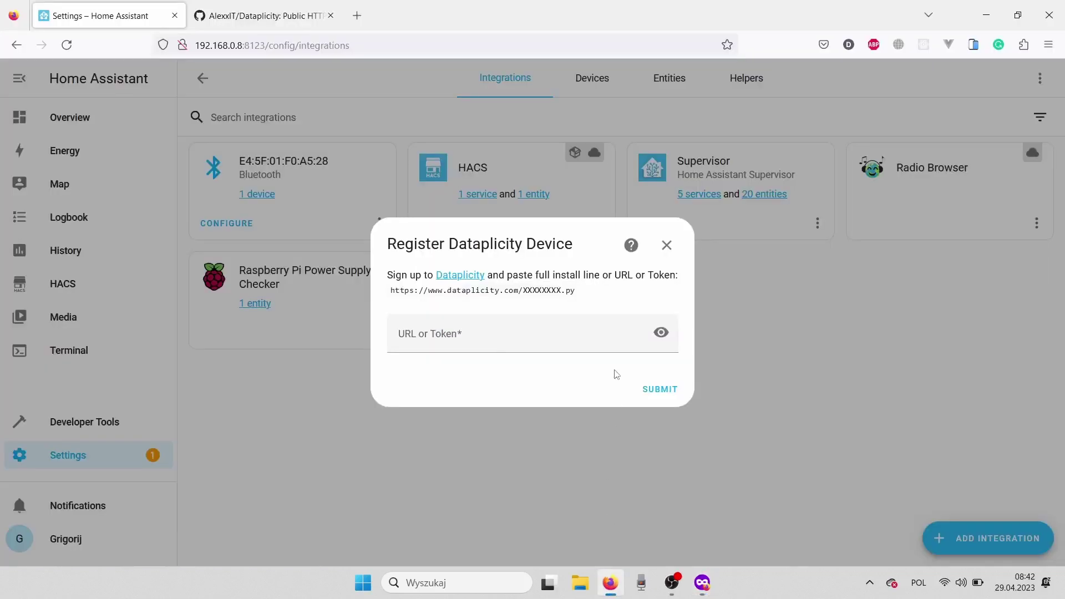
pyautogui.click(586, 339)
pyautogui.hotkey('ctrl', 'v')
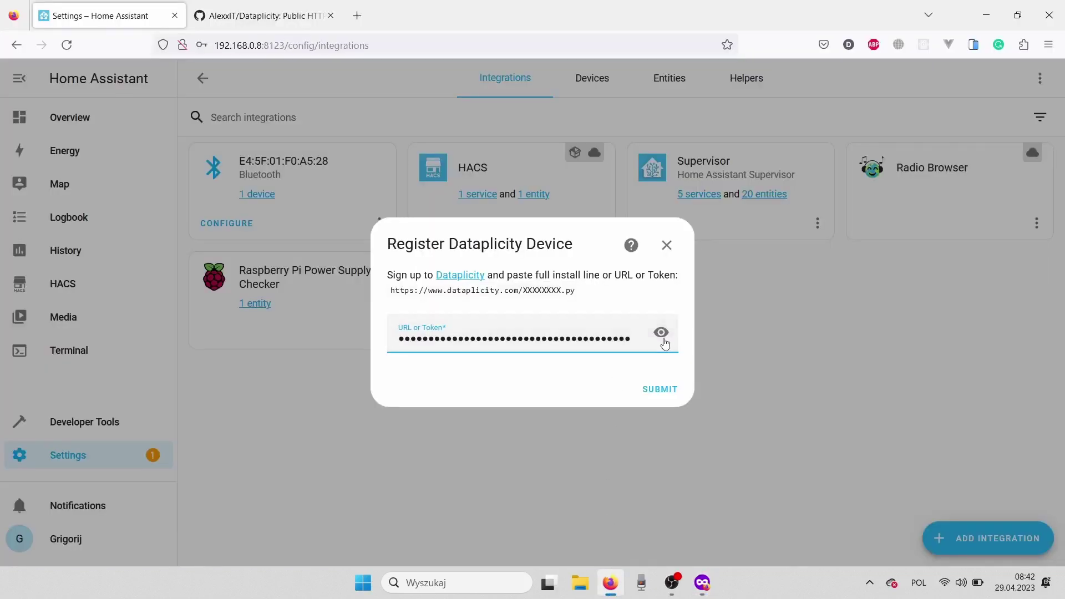
pyautogui.click(661, 333)
pyautogui.click(661, 333)
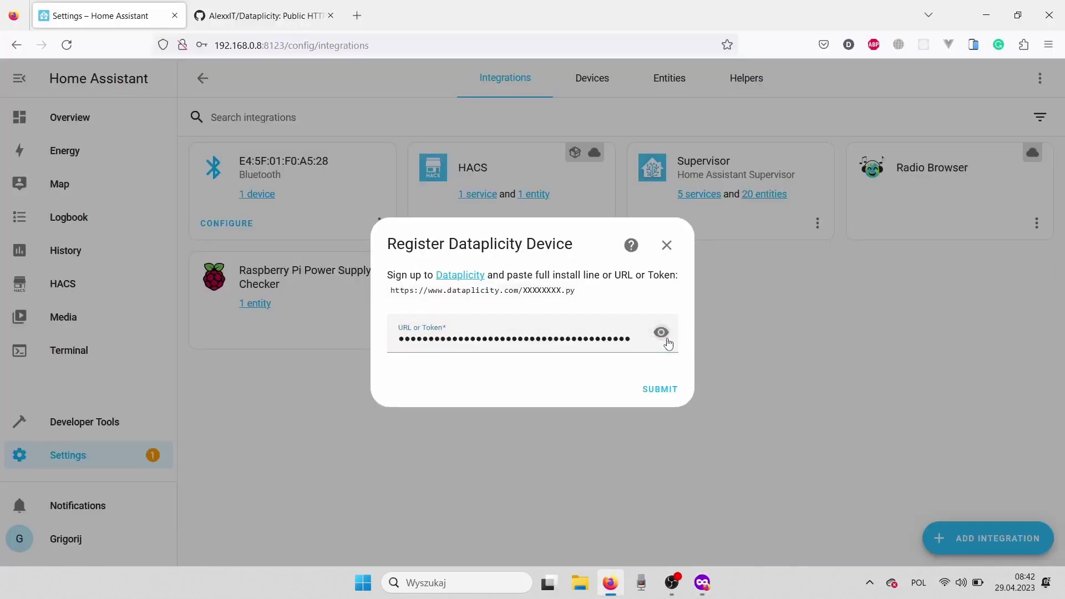
pyautogui.click(670, 390)
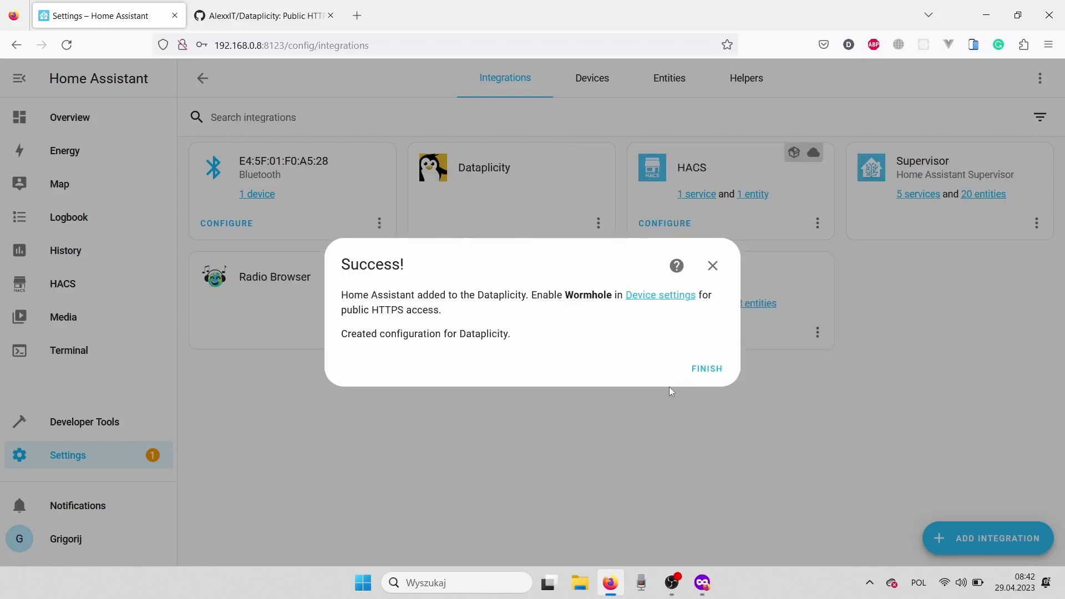
pyautogui.click(704, 369)
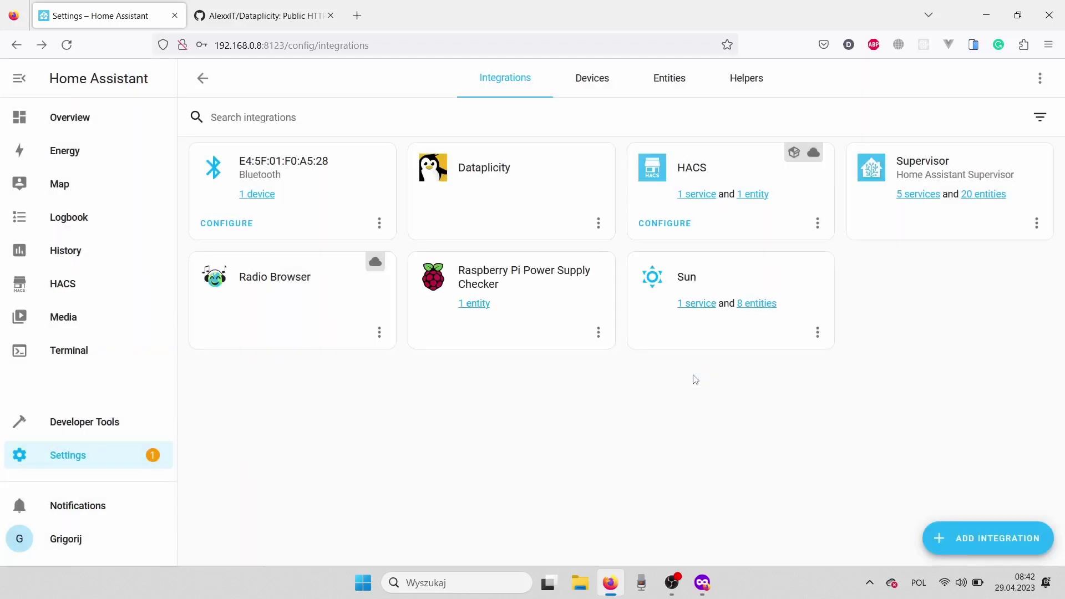
pyautogui.click(702, 583)
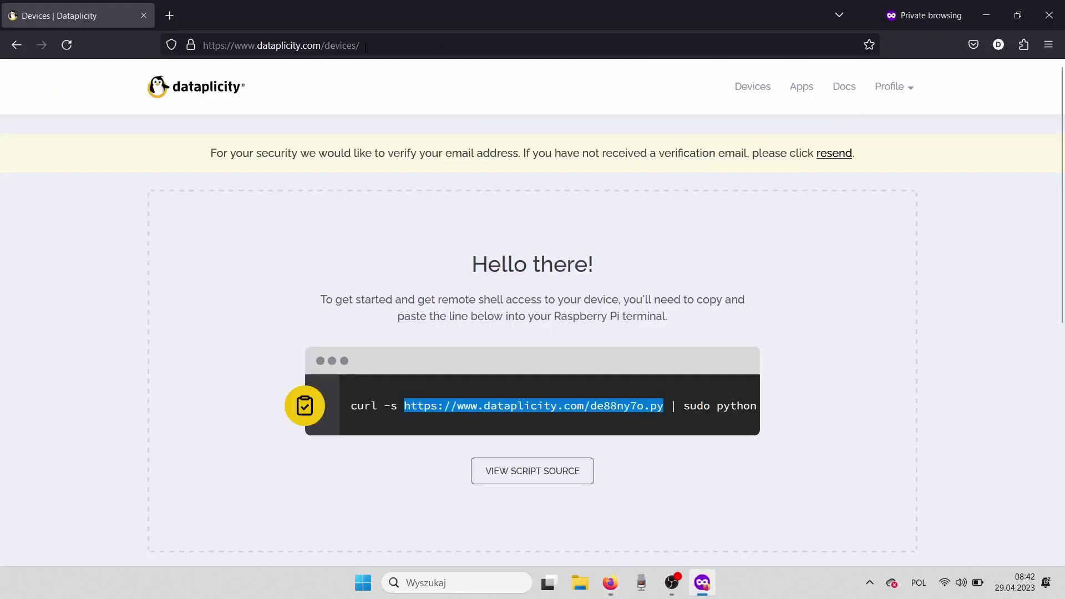
# Enable Wormhole on the Home Assistant device in Dataplicity and open its Wormhole URL in a new tab
pyautogui.click(761, 95)
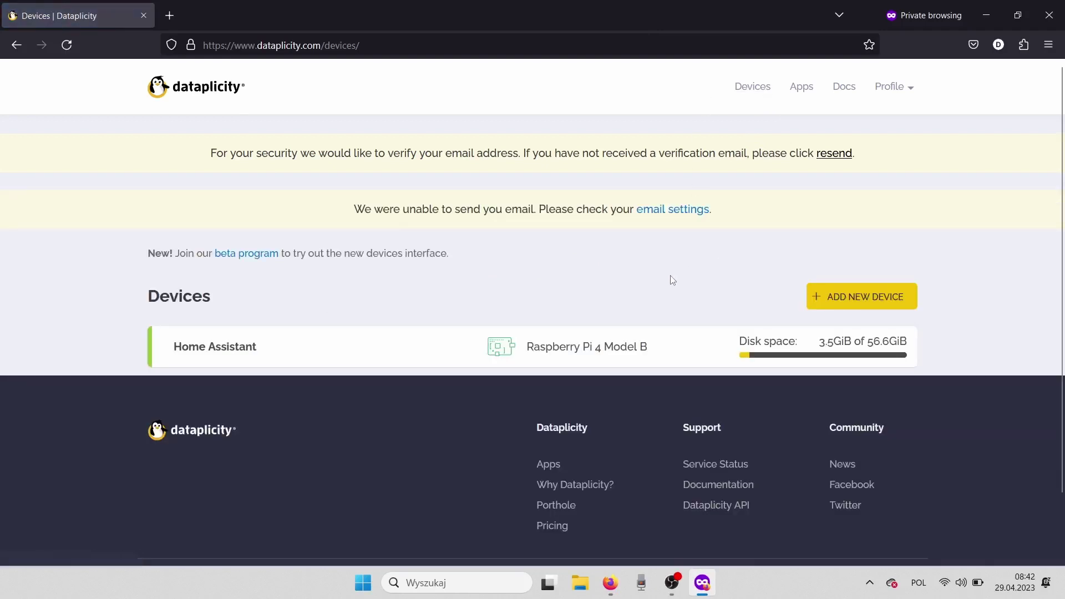
pyautogui.click(531, 348)
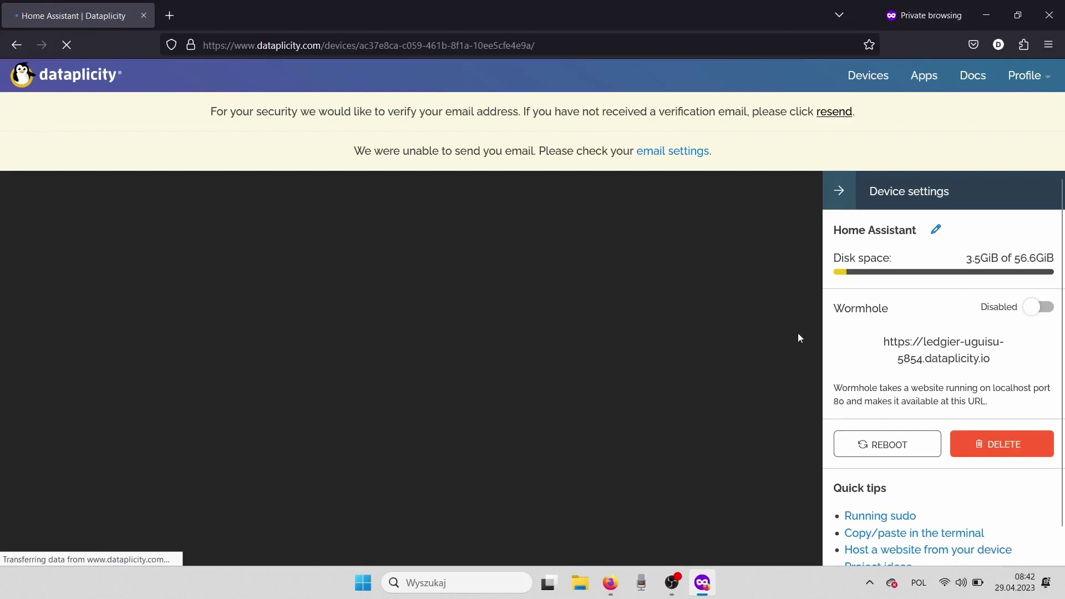
pyautogui.click(1036, 310)
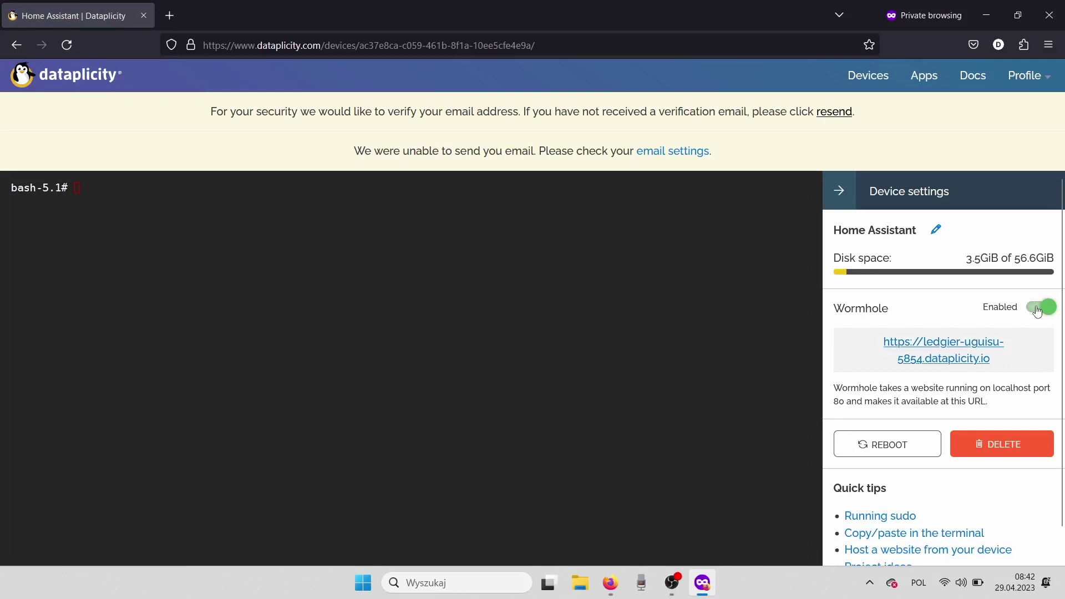
pyautogui.click(987, 343)
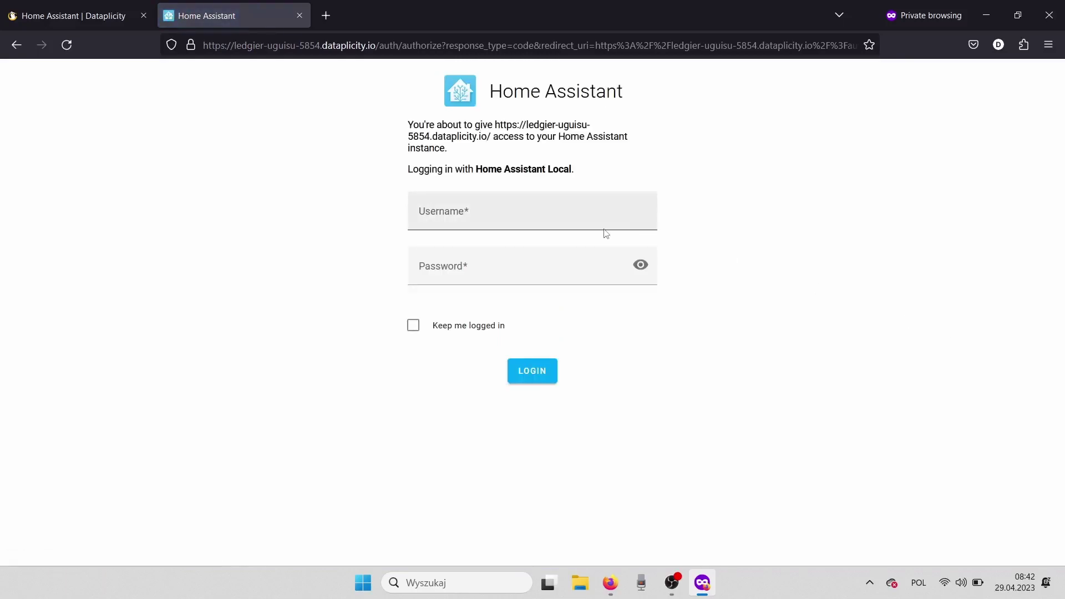
# Log in through the Wormhole page with your username and password, keeping login, then open HACS
pyautogui.click(597, 218)
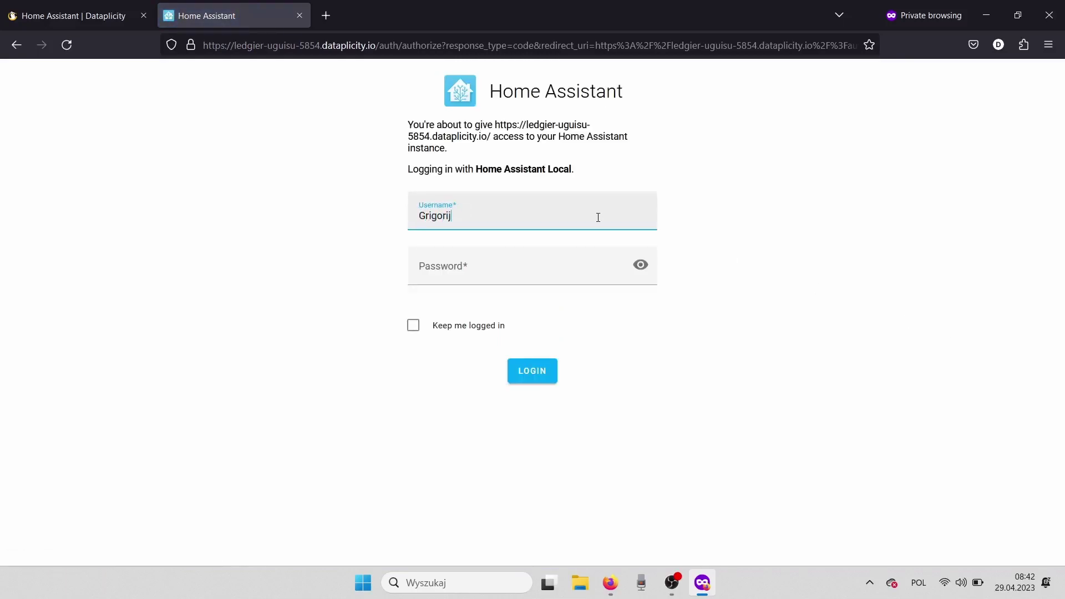
pyautogui.click(538, 259)
pyautogui.write('••••••••••')
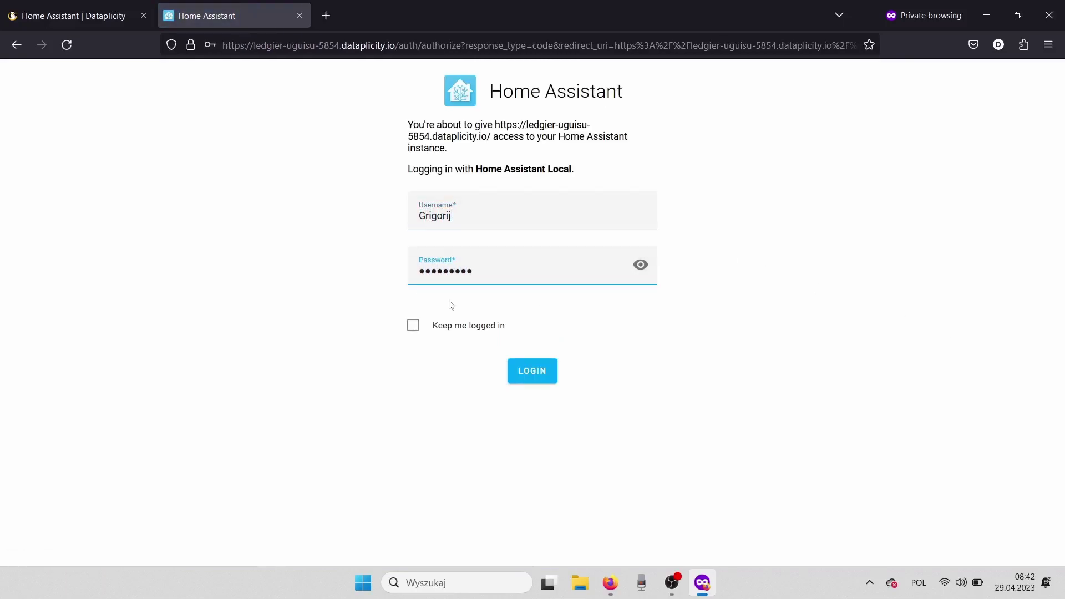
pyautogui.click(461, 325)
pyautogui.click(536, 372)
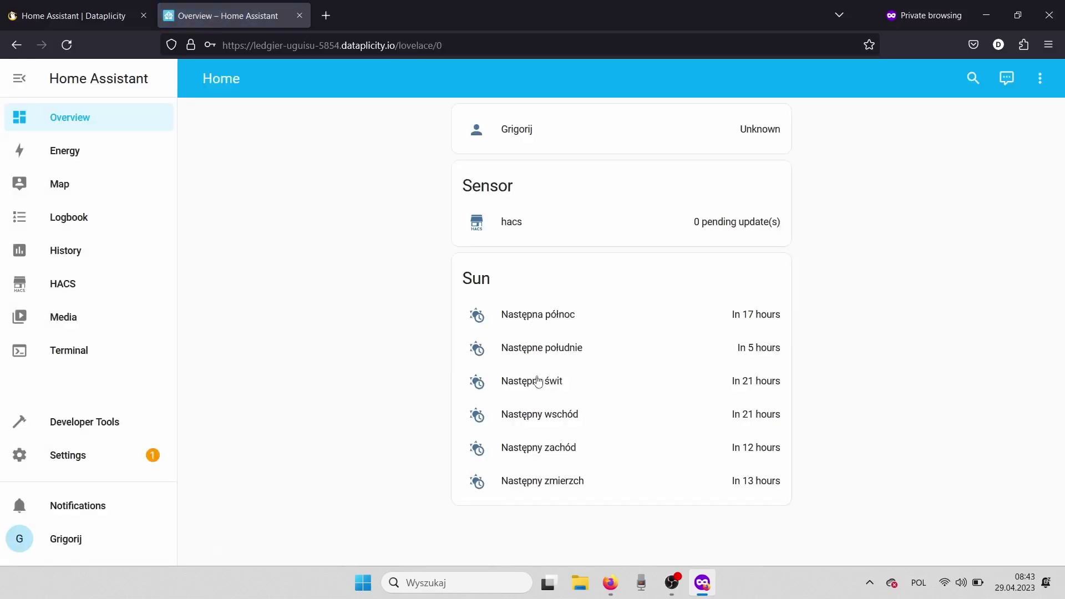
pyautogui.click(100, 292)
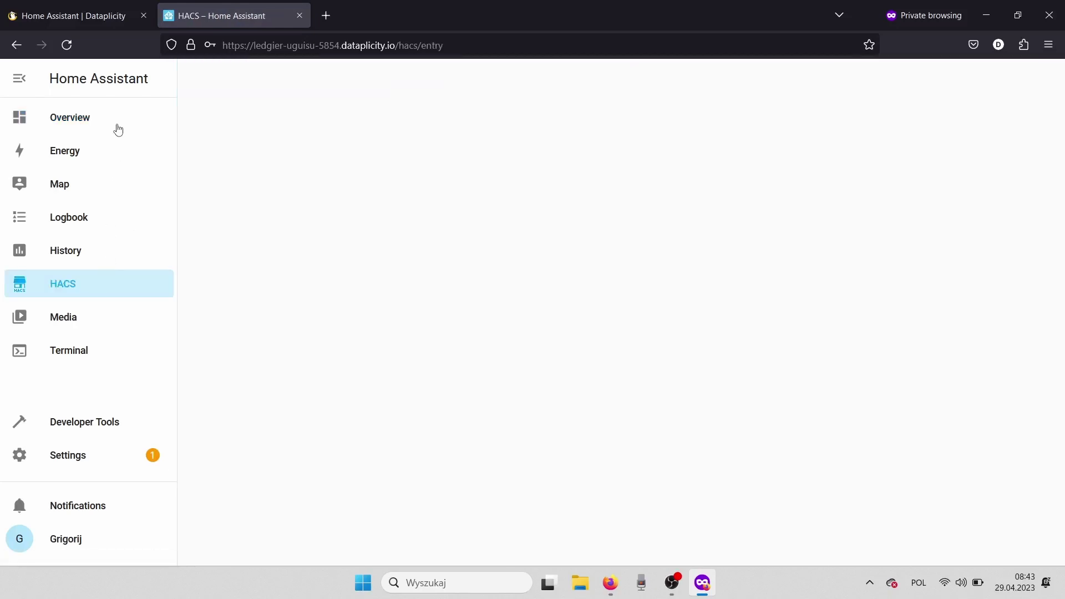